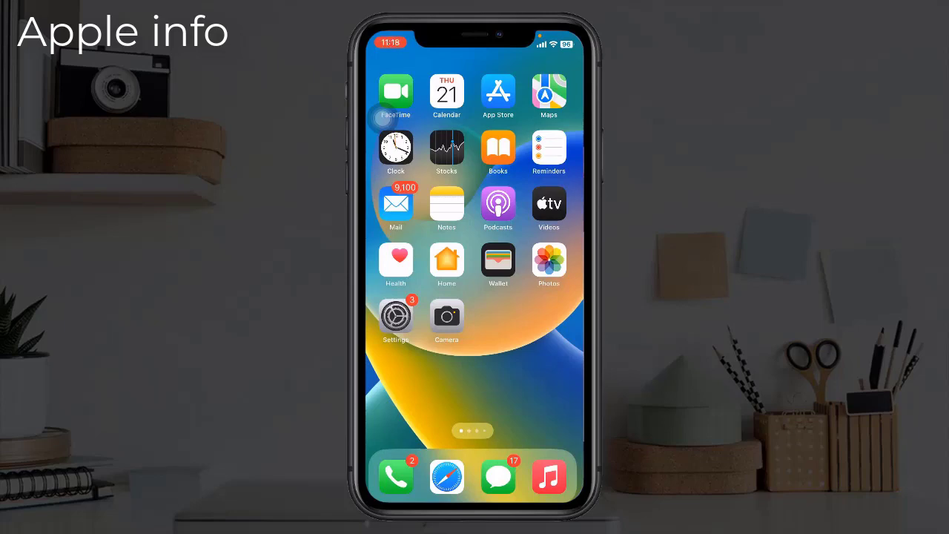
Step: Swipe the Home Screen over to the second page of apps
mouse_move(534, 297)
mouse_down()
mouse_move(401, 297)
mouse_move(534, 297)
mouse_up()
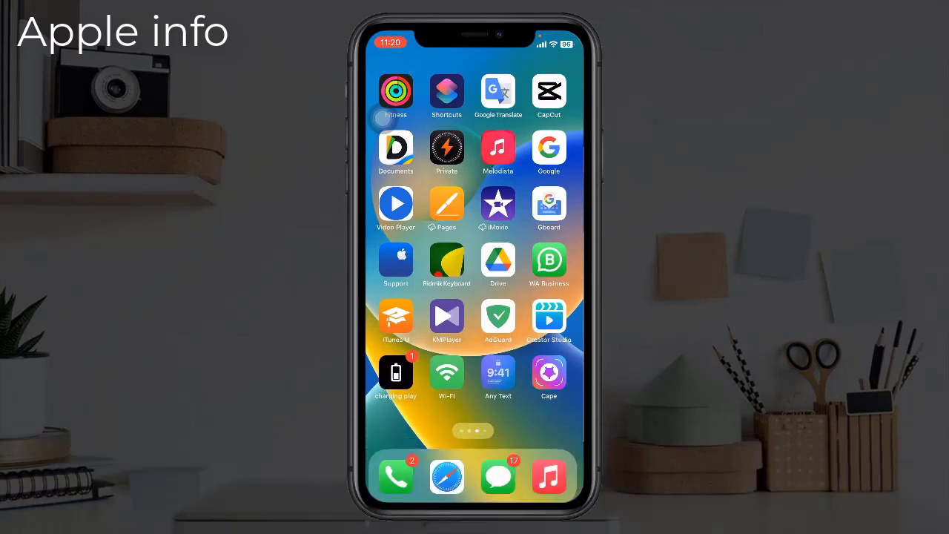
Step: Turn on Airplane Mode from Control Center, then dismiss Control Center
drag(549, 37, 548, 297)
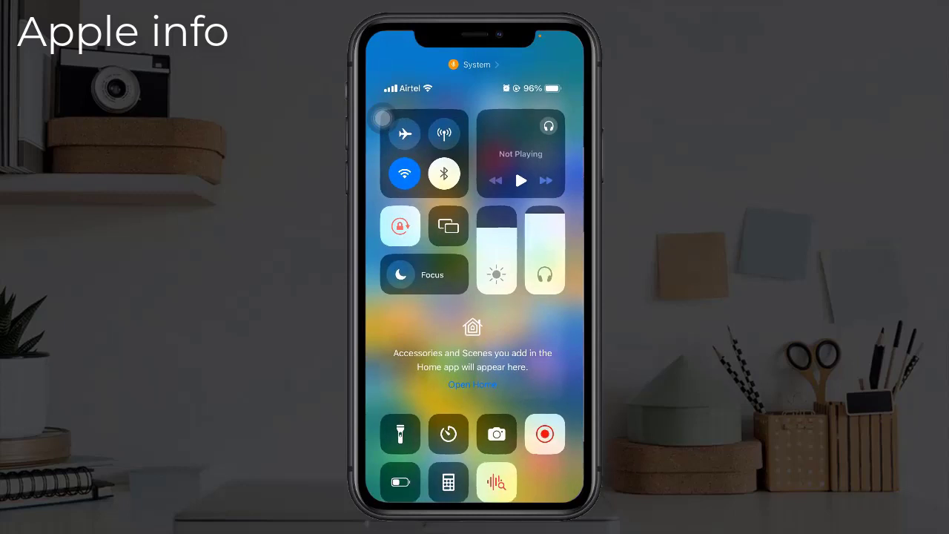
click(383, 117)
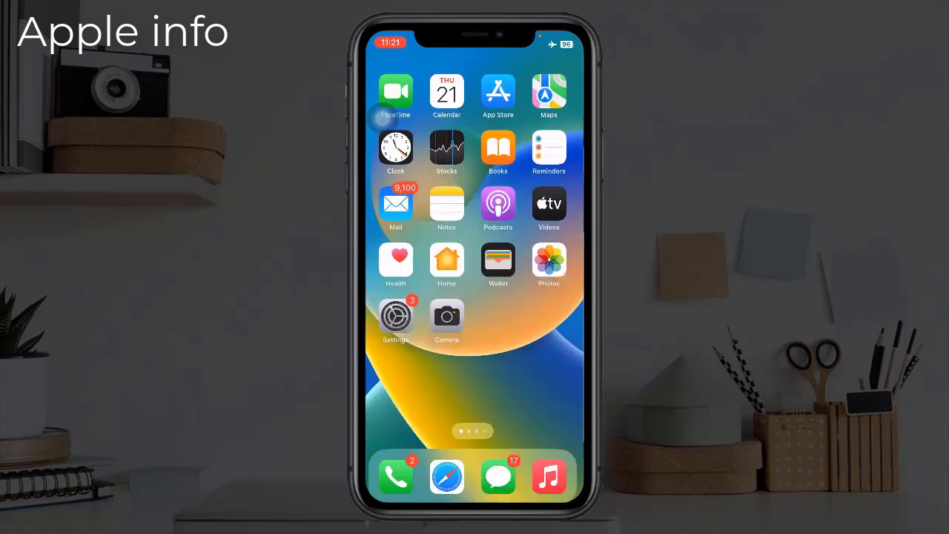
Step: In Settings, leave WLAN off and switch Bluetooth off
click(395, 317)
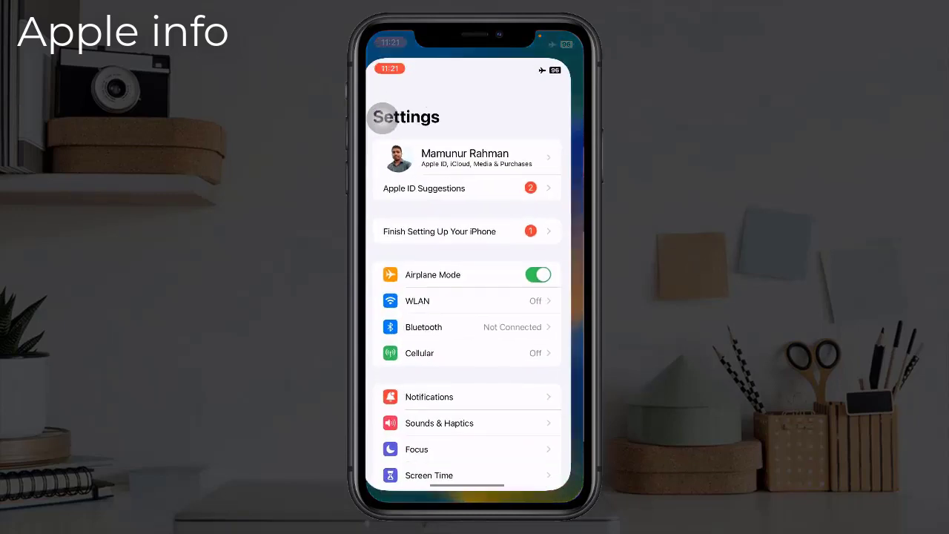
click(420, 290)
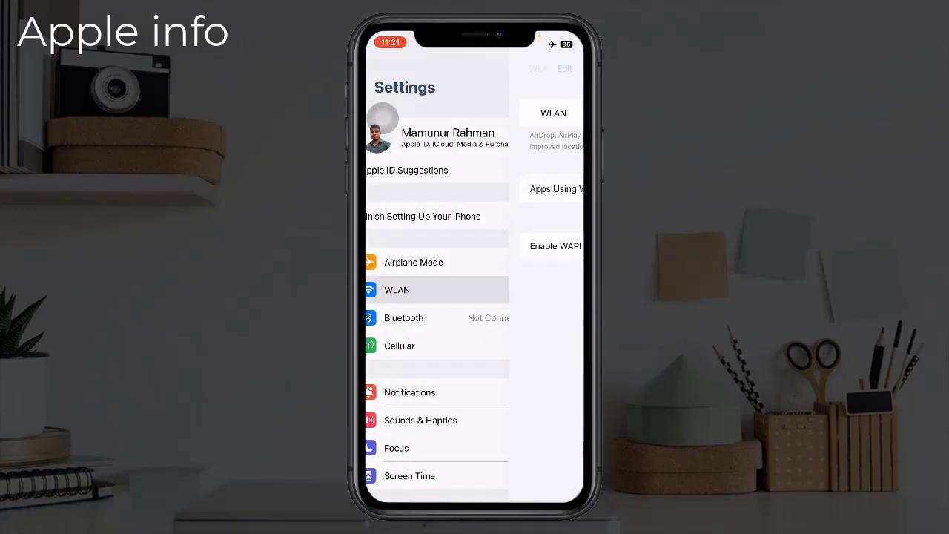
click(549, 113)
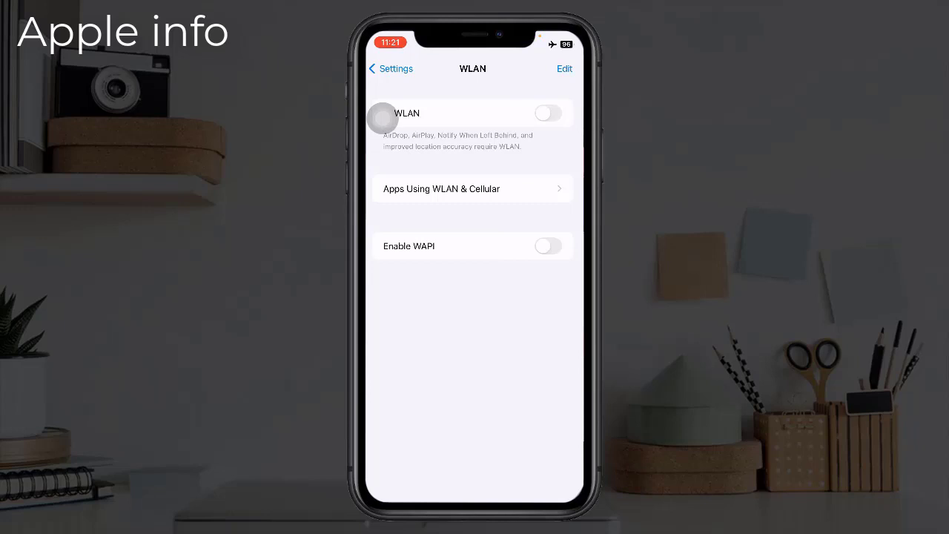
click(391, 69)
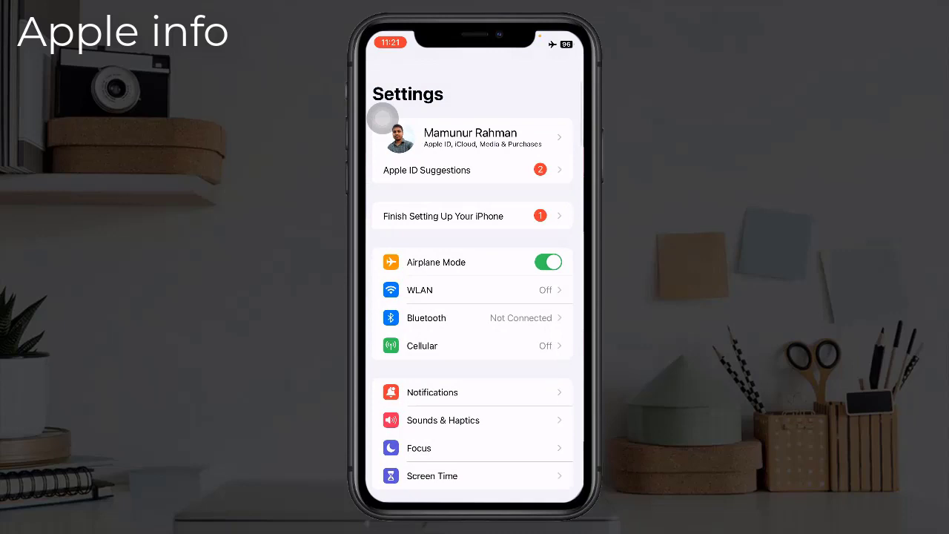
click(549, 104)
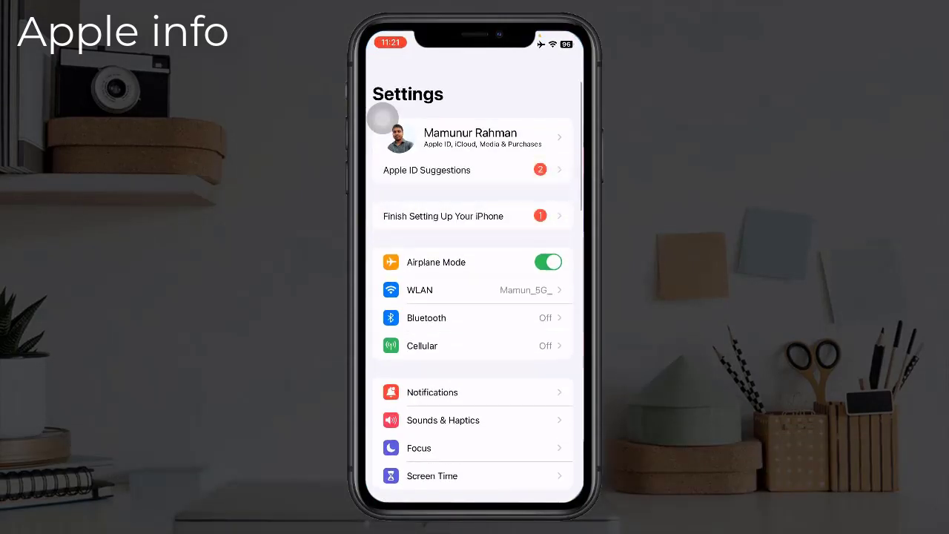
Step: Scroll down the Settings list to the Battery settings page
scroll(383, 117, down, 3)
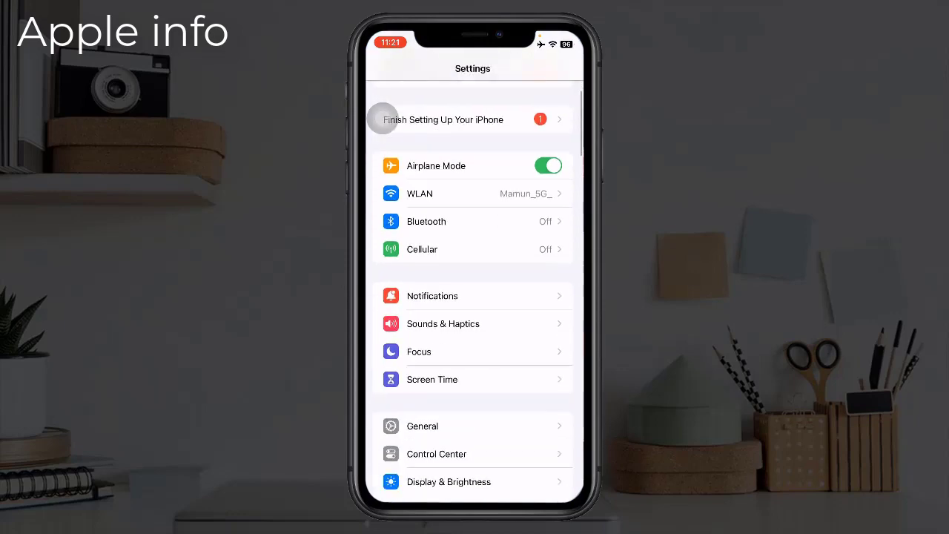
scroll(383, 117, down, 3)
scroll(384, 116, down, 1)
scroll(385, 115, down, 3)
scroll(383, 116, down, 3)
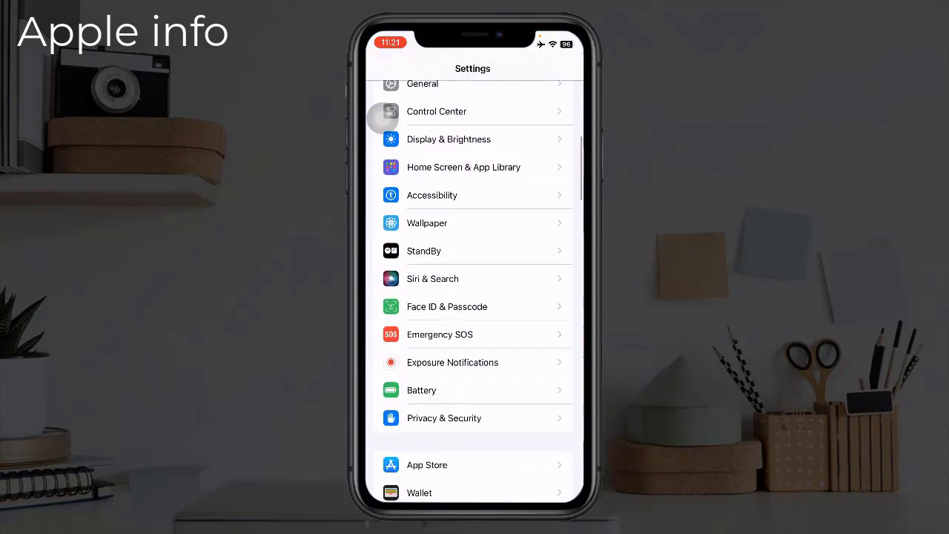
scroll(382, 116, down, 1)
scroll(383, 117, down, 2)
scroll(383, 117, down, 2)
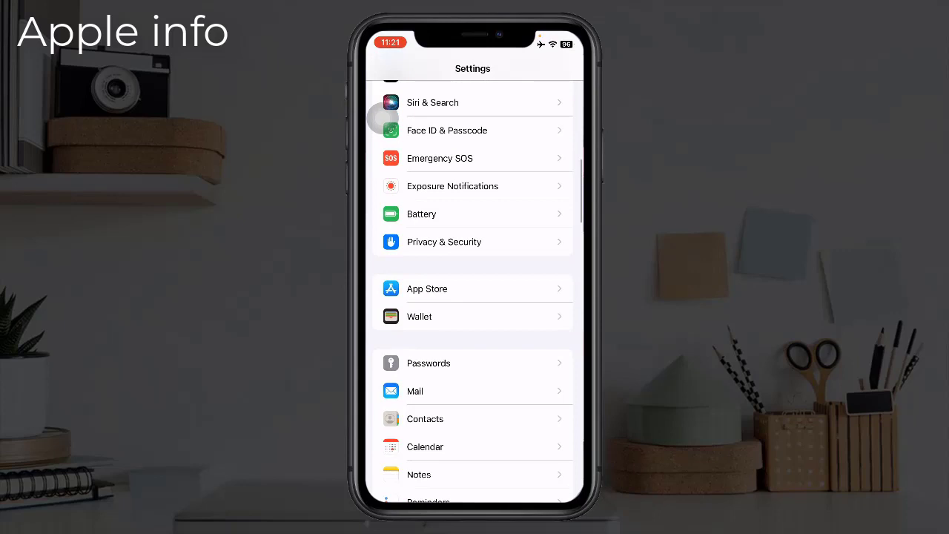
click(421, 214)
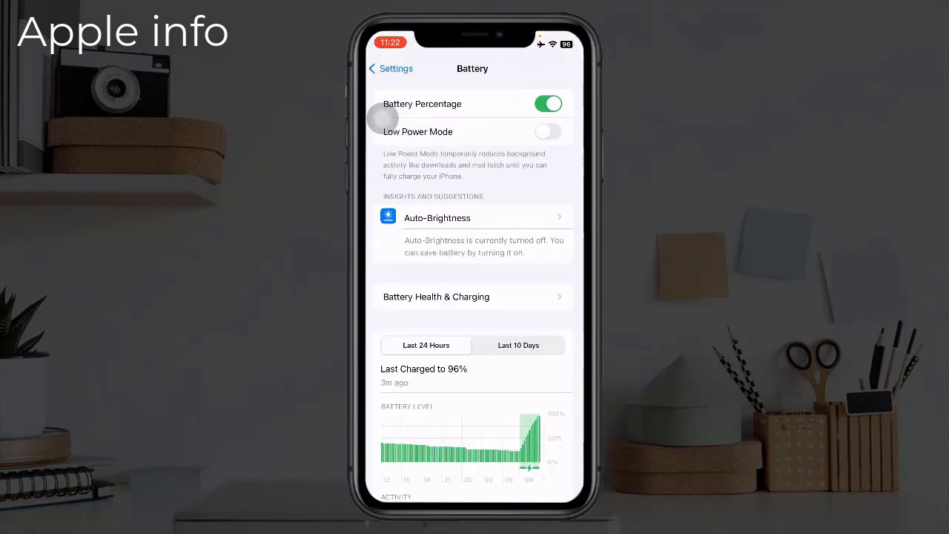
Step: Keep Optimized Battery Charging on in Battery Health & Charging by cancelling the switch-off
scroll(474, 297, down, 2)
click(436, 293)
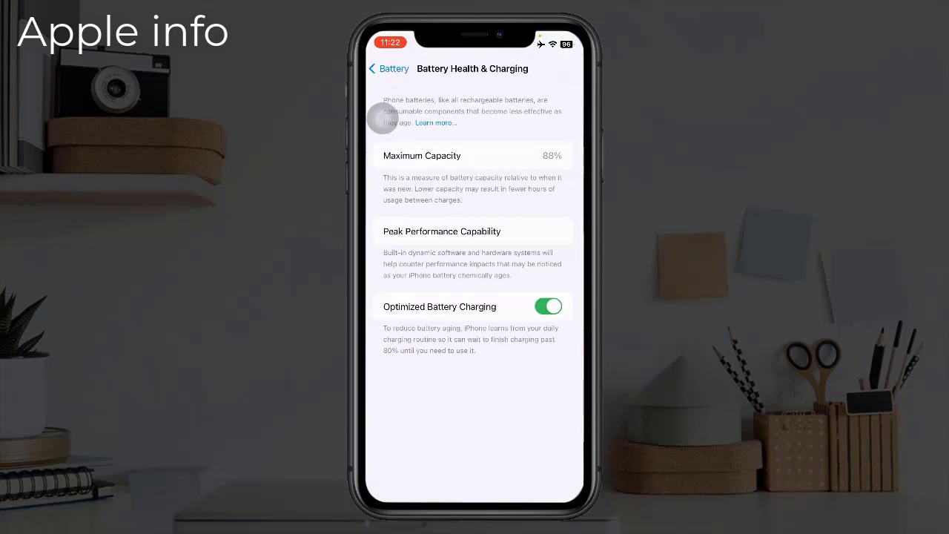
click(549, 306)
click(472, 321)
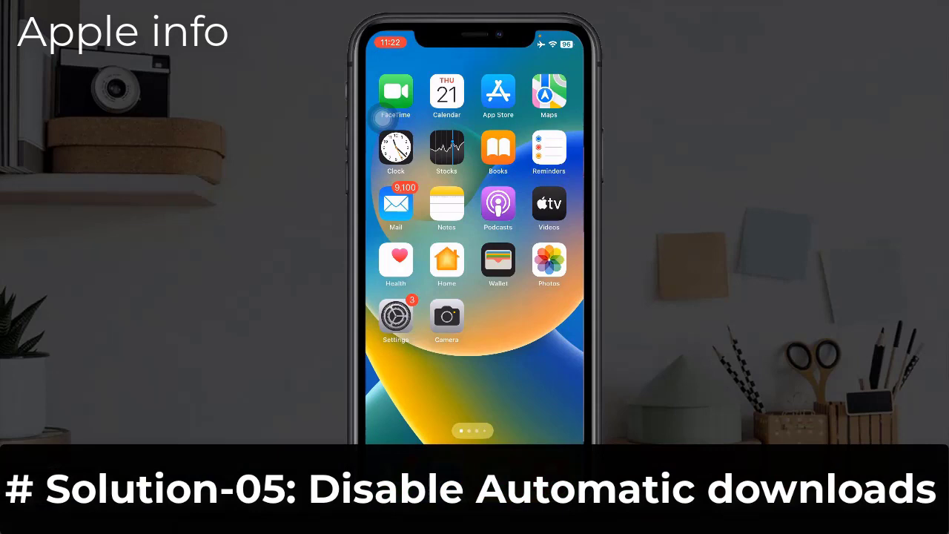
click(395, 316)
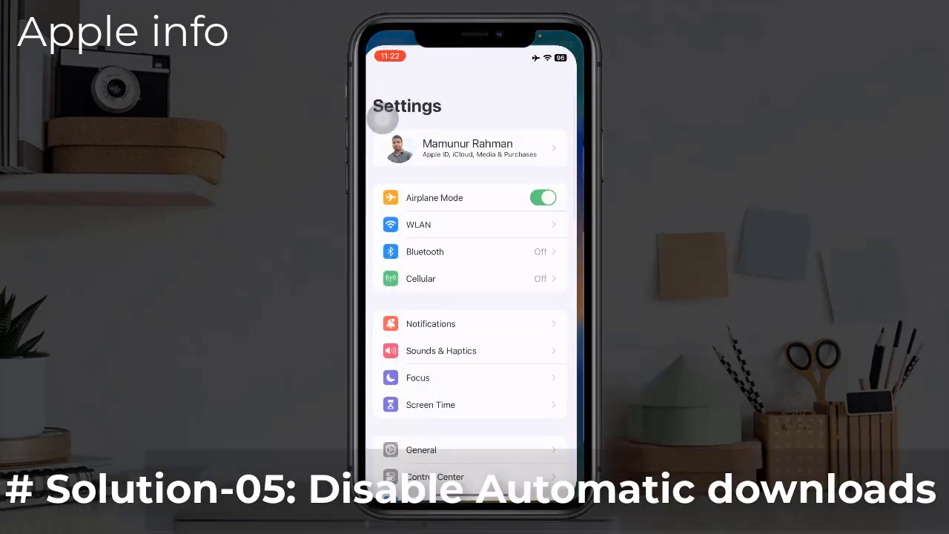
scroll(382, 117, down, 3)
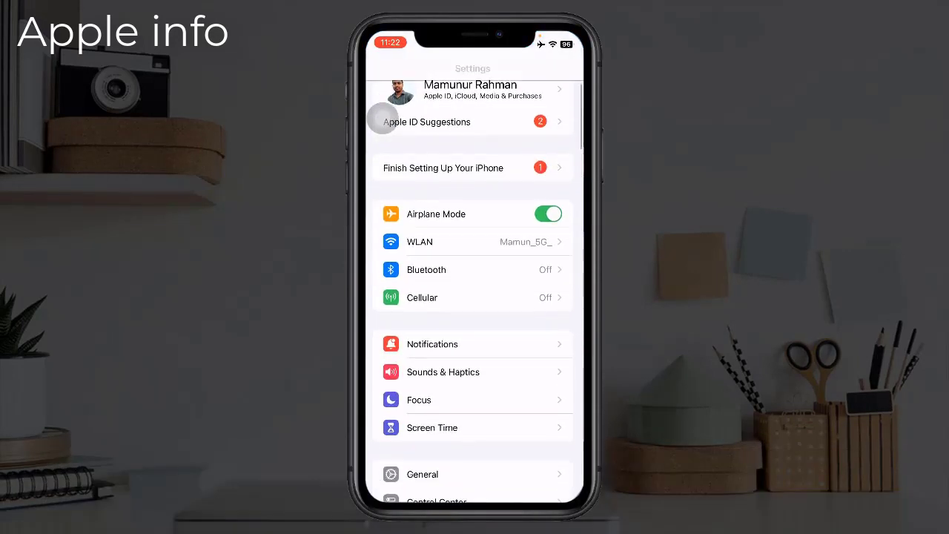
scroll(382, 117, down, 5)
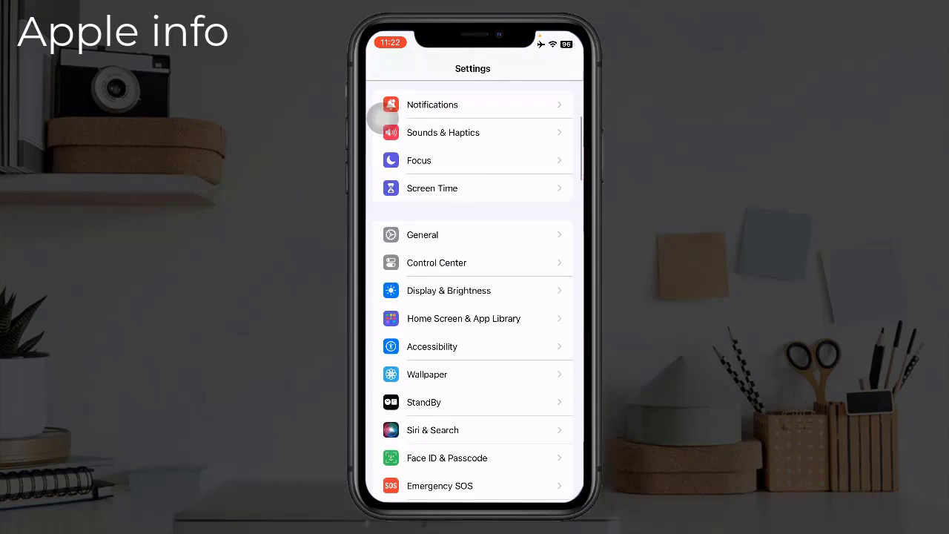
click(422, 235)
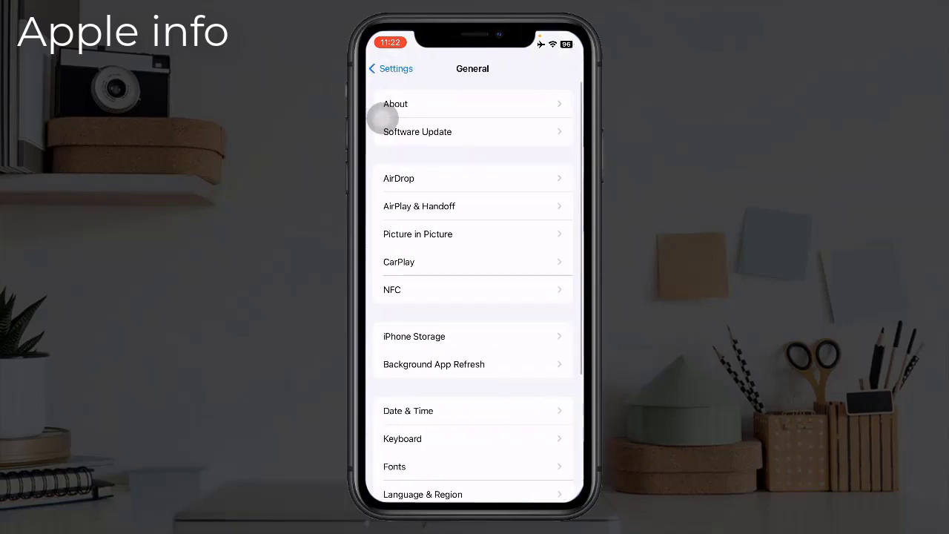
click(382, 120)
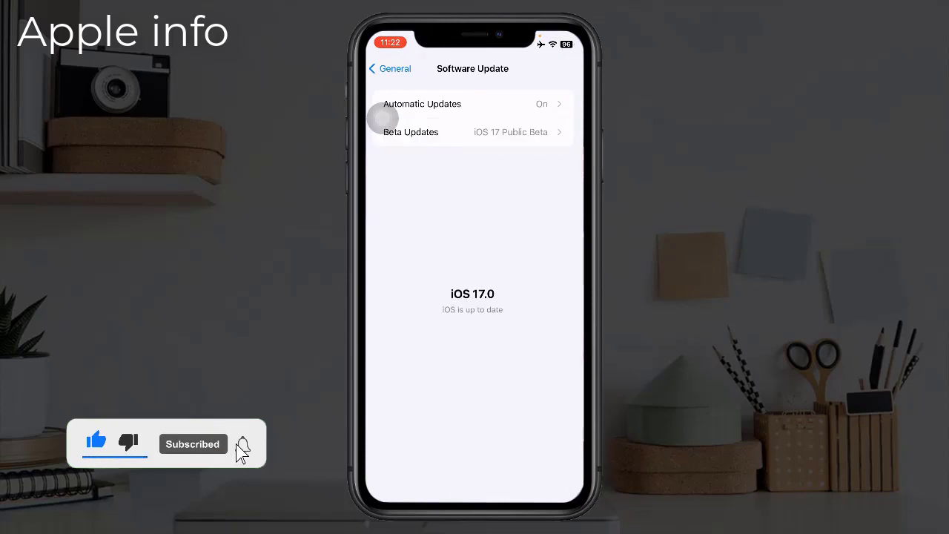
click(383, 115)
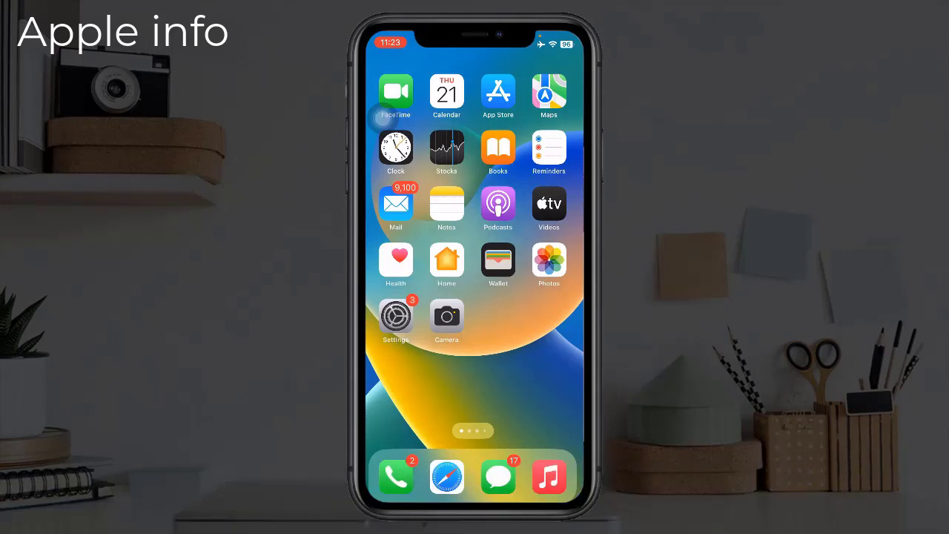
Step: Set General's Background App Refresh option to Off
click(395, 317)
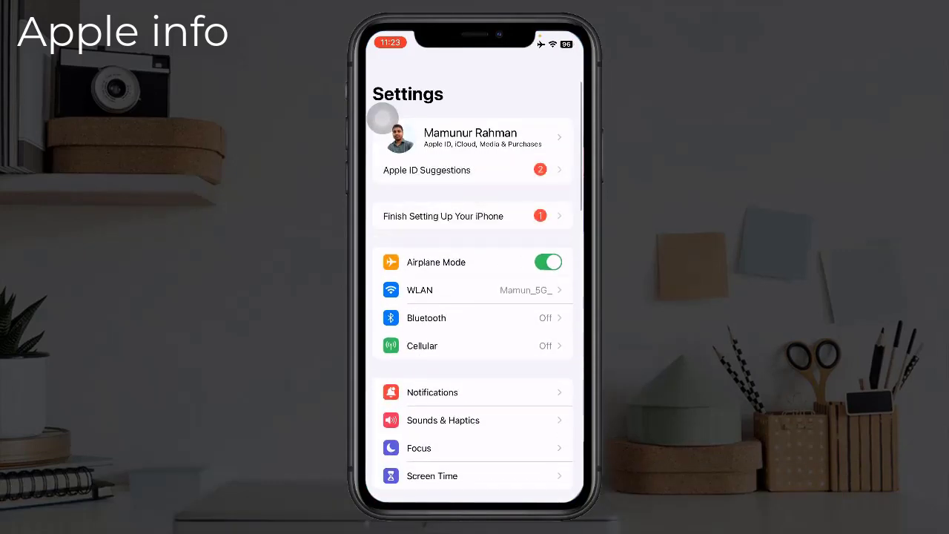
scroll(384, 116, down, 5)
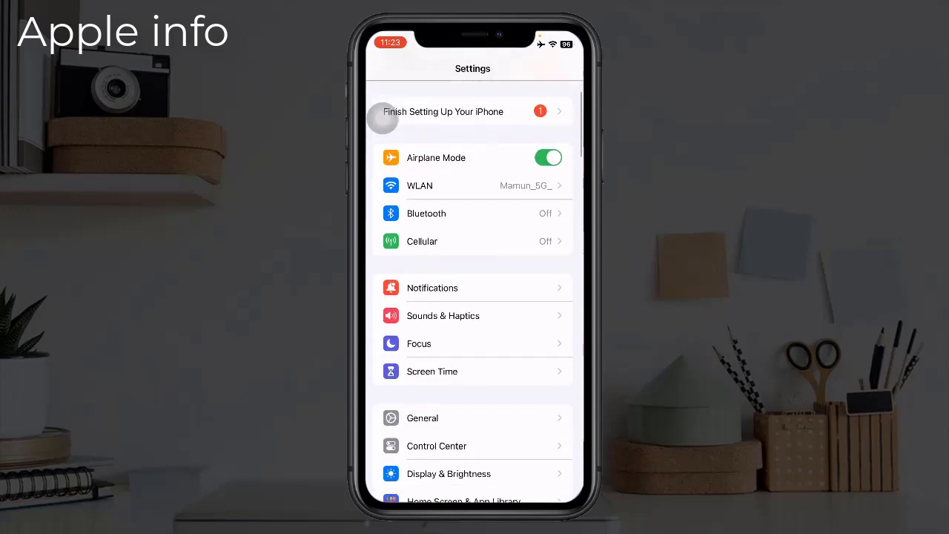
click(423, 277)
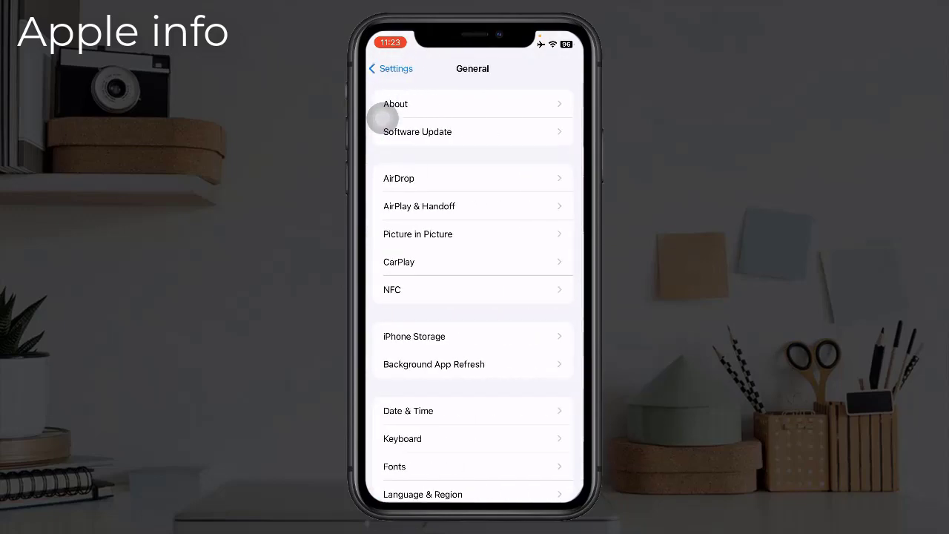
click(434, 364)
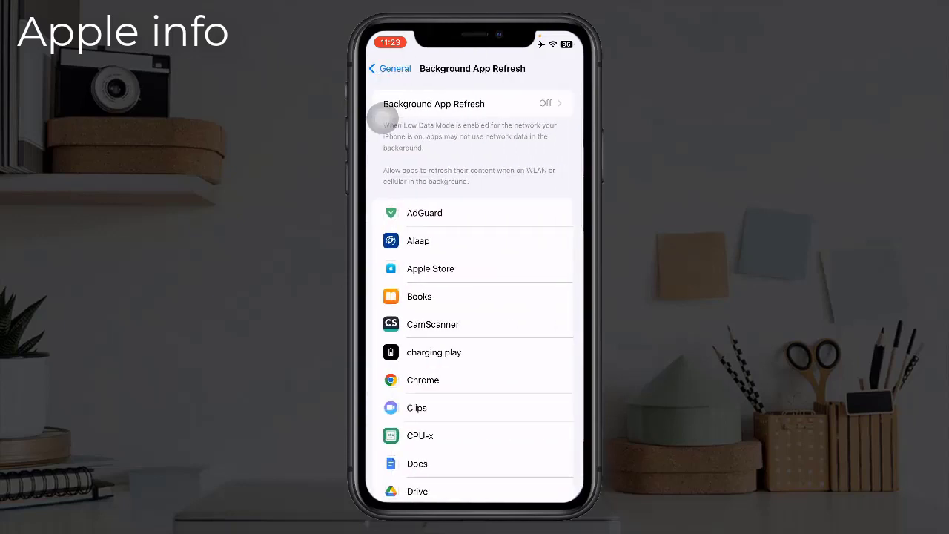
click(382, 115)
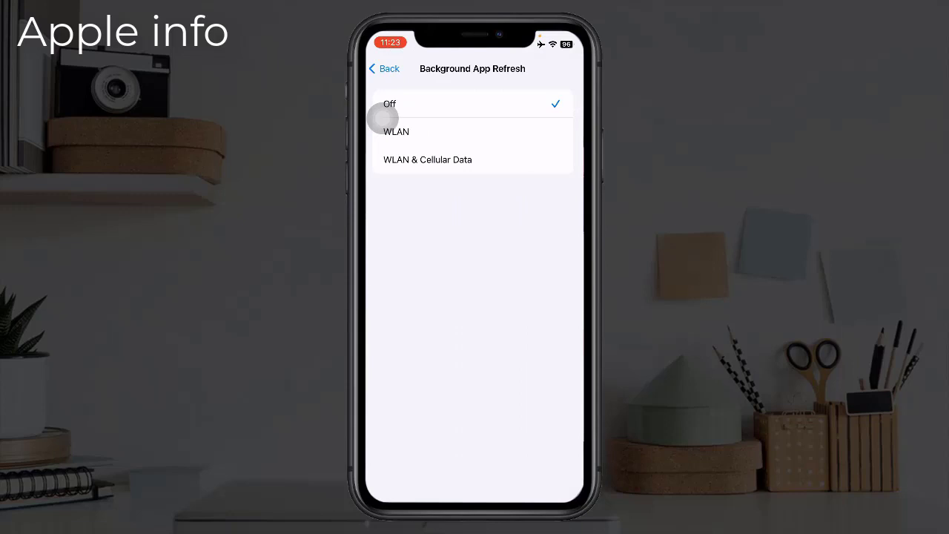
click(382, 113)
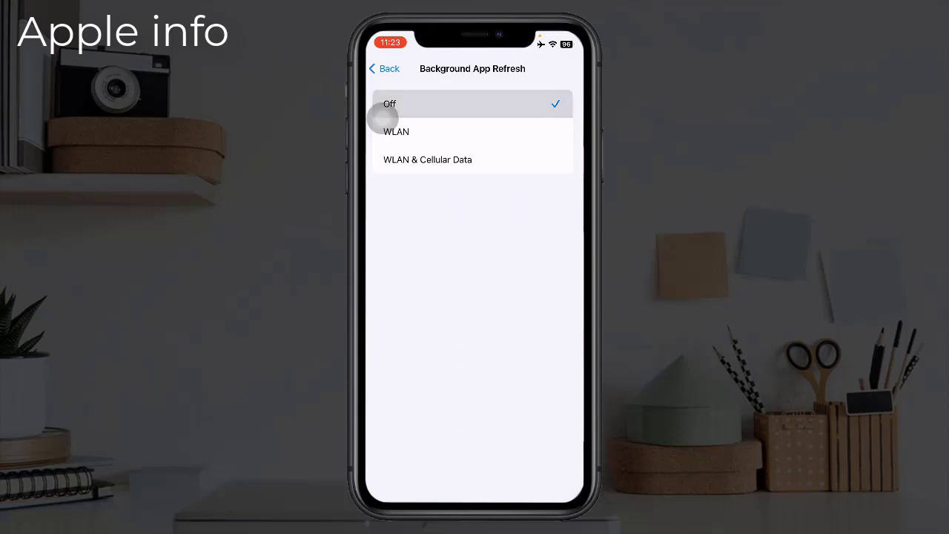